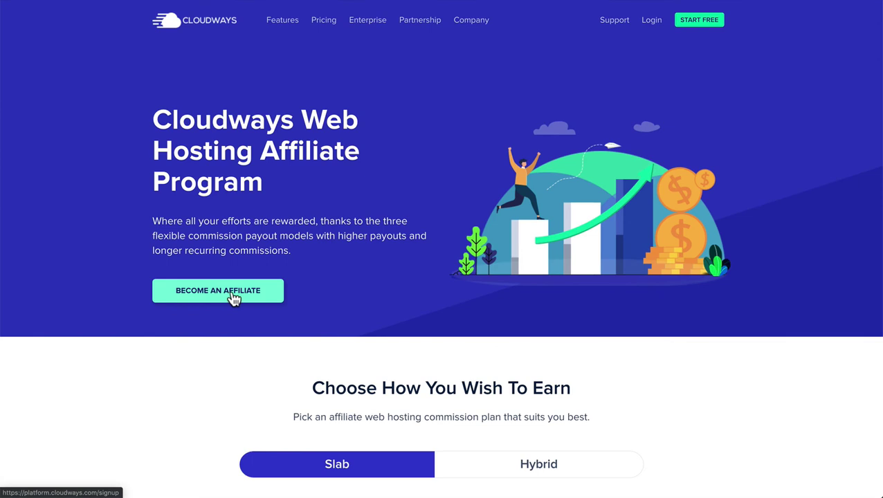
# Review the support article on joining the Cloudways Affiliate Program, and open the affiliate sign-up from the program's landing page.
pyautogui.click(234, 298)
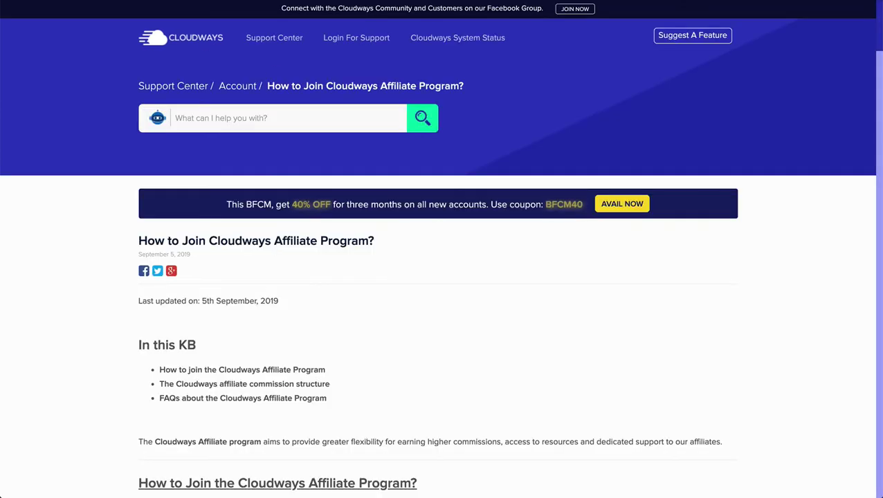
pyautogui.scroll(-1, 387, 306)
pyautogui.scroll(-4, 388, 306)
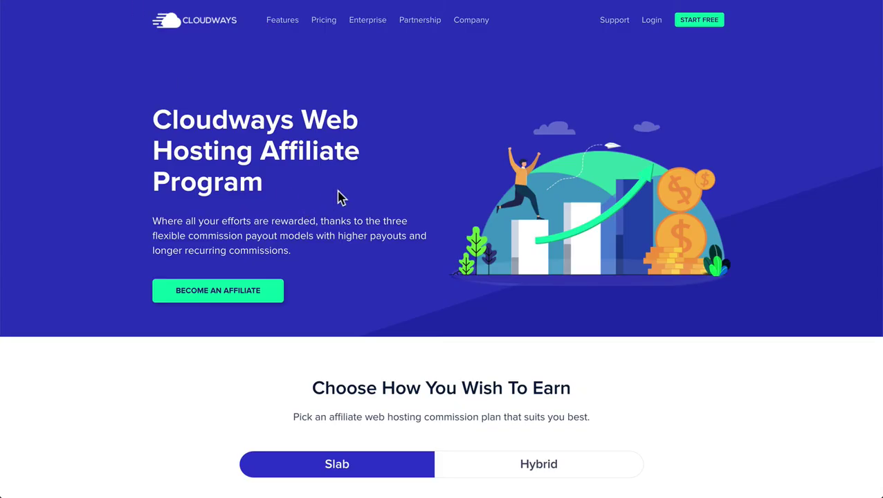
pyautogui.click(220, 298)
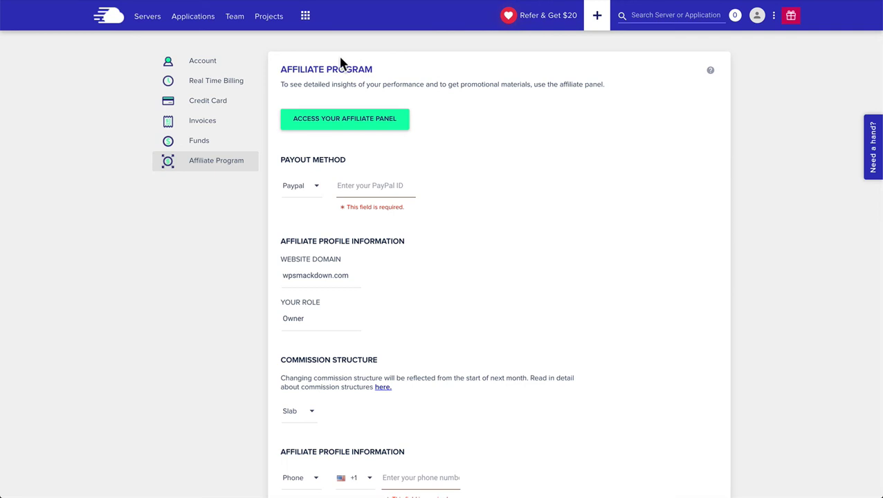
# Locate the Affiliate Program entry in the platform navigation, and check the payout, profile and commission structure options on the affiliate settings page.
pyautogui.click(306, 18)
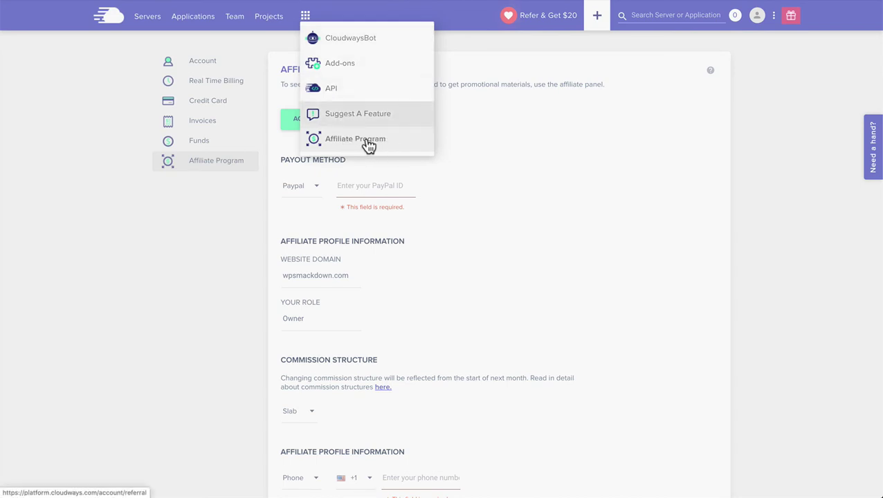
pyautogui.click(242, 233)
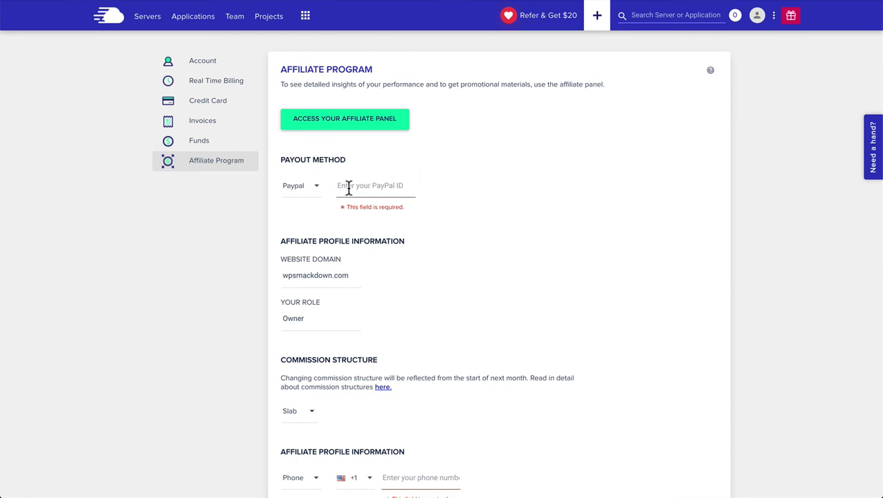
pyautogui.scroll(-1, 423, 197)
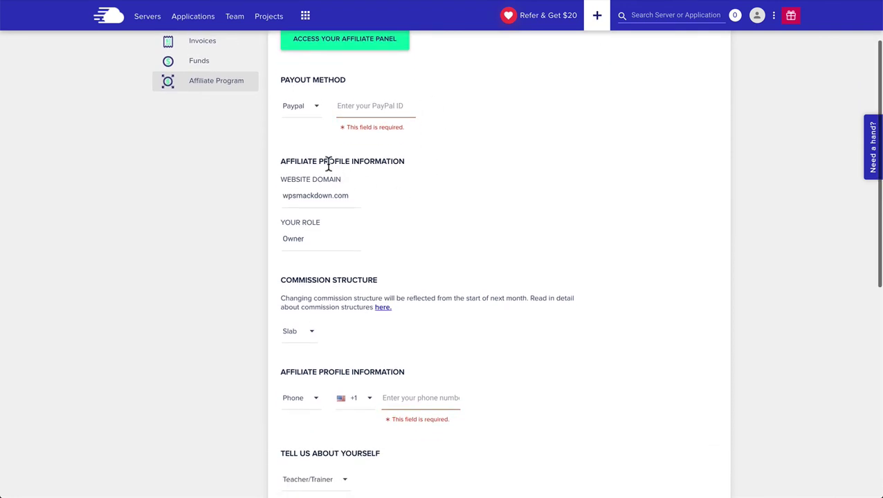
pyautogui.scroll(-1, 396, 237)
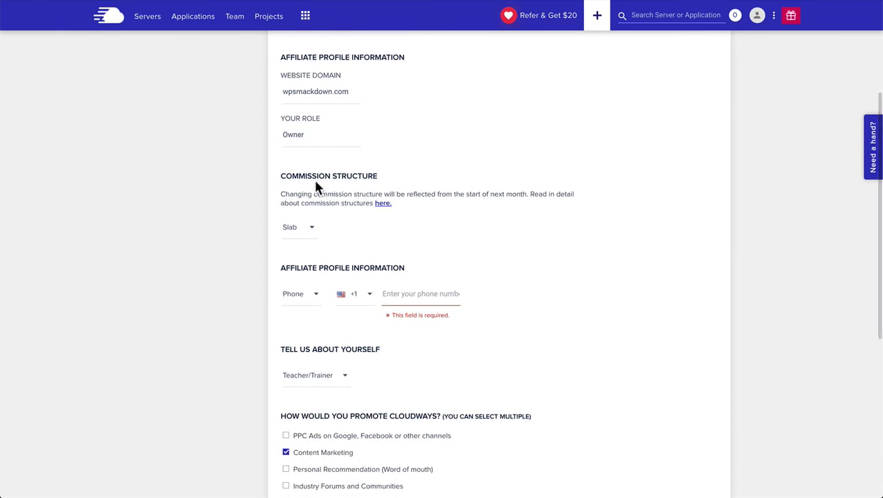
pyautogui.click(304, 230)
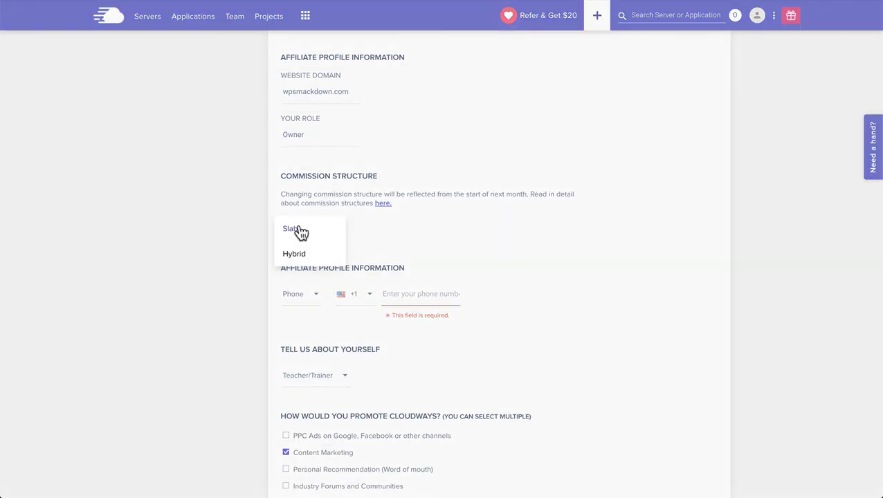
pyautogui.click(386, 238)
# Examine the remaining affiliate settings, including the contact details, promotion methods and monthly referral question.
pyautogui.scroll(-1, 394, 225)
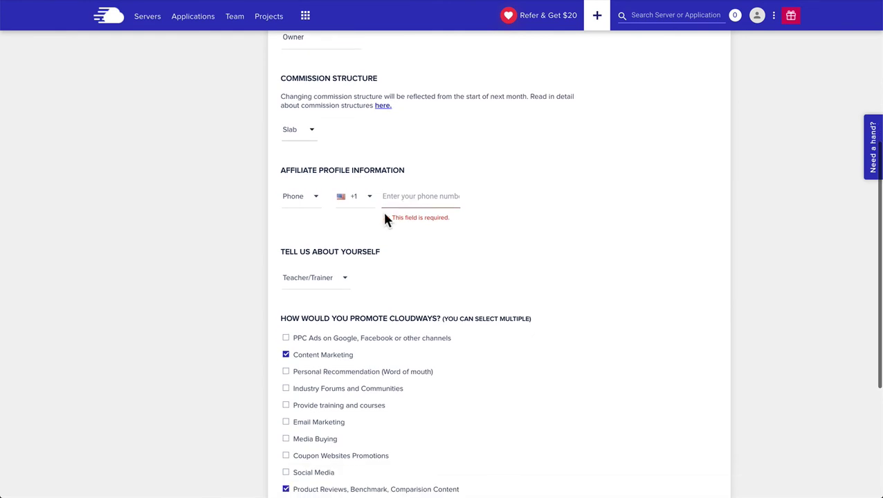
pyautogui.scroll(-1, 373, 238)
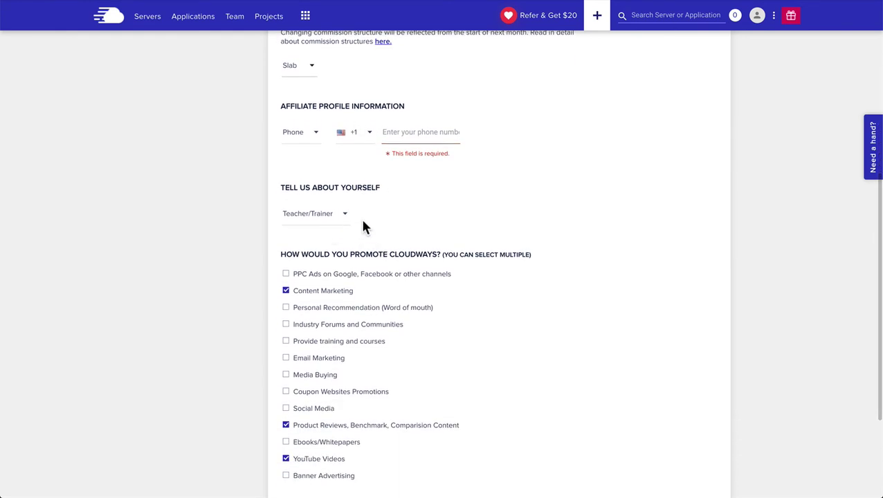
pyautogui.scroll(-2, 365, 227)
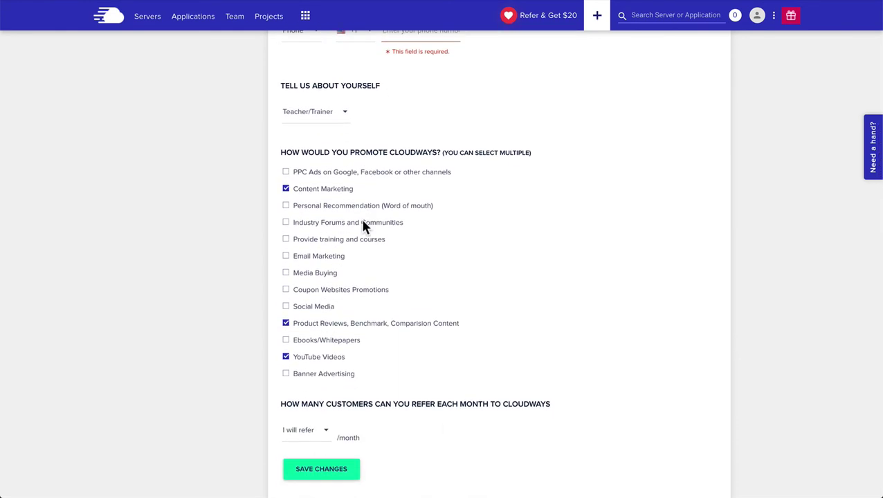
pyautogui.scroll(-1, 363, 226)
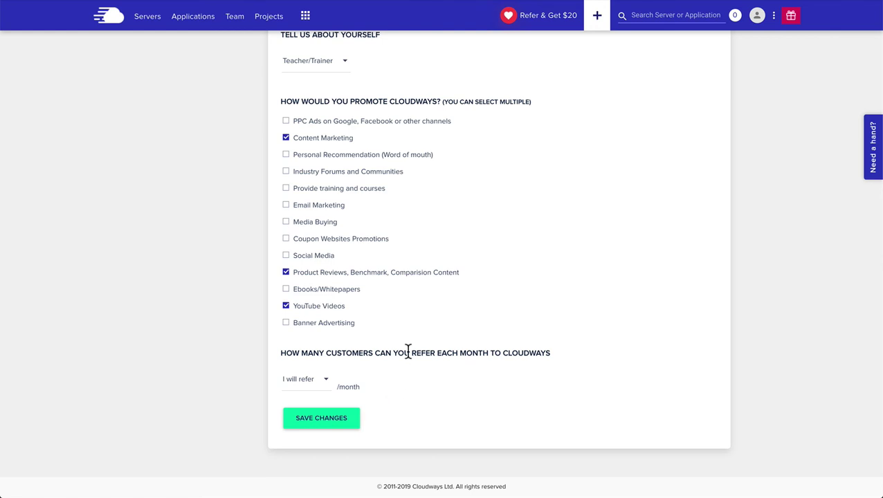
pyautogui.scroll(6, 407, 351)
pyautogui.scroll(1, 454, 268)
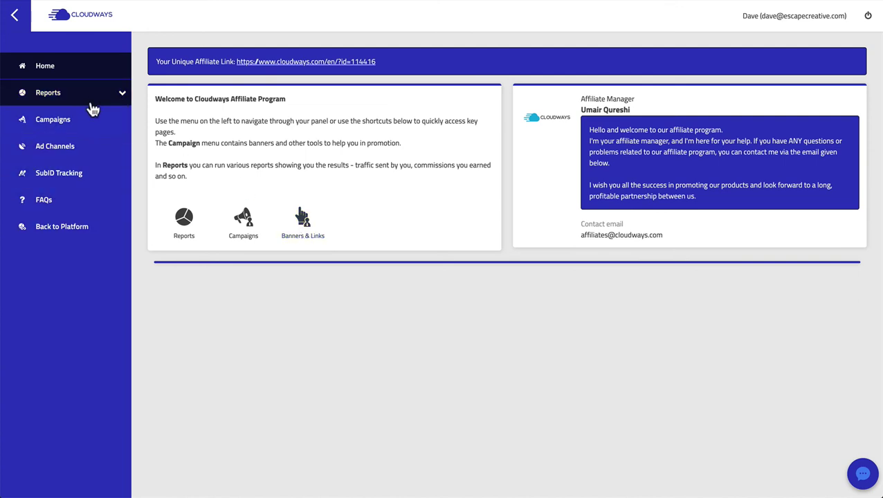
# Review the Quick Stats report and the Last 30 Days summary in the Trends report of the affiliate panel.
pyautogui.click(122, 96)
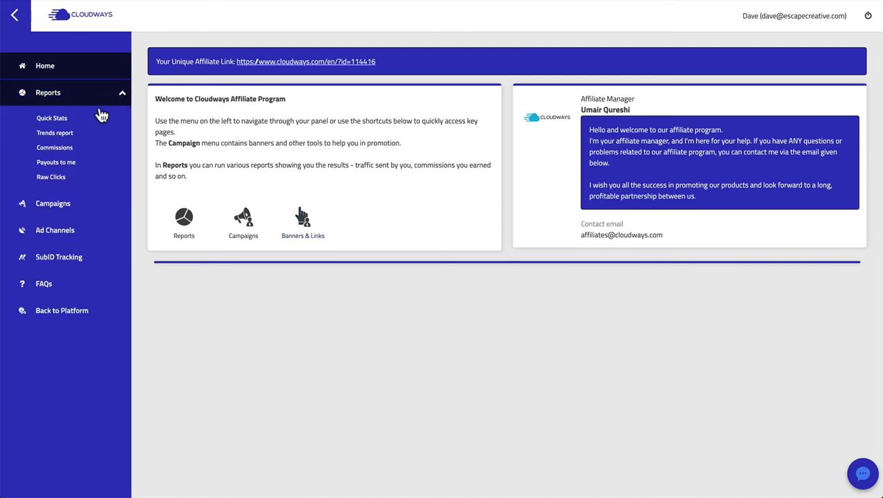
pyautogui.click(86, 119)
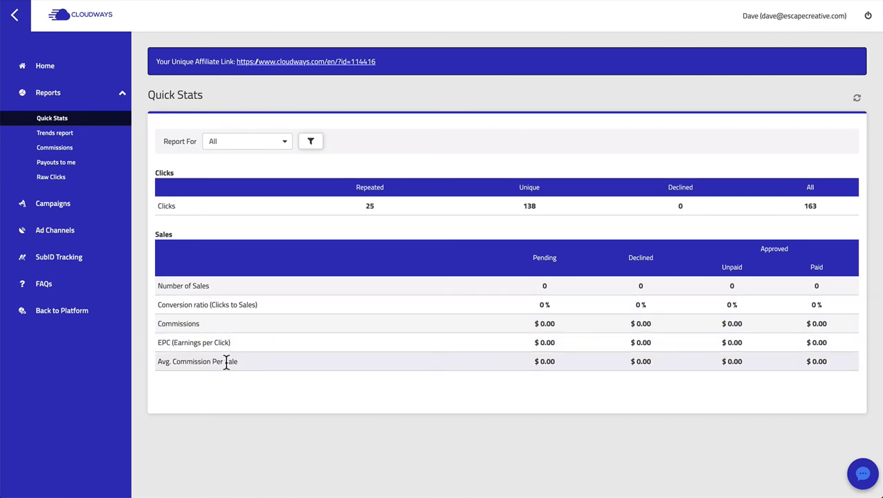
pyautogui.click(75, 134)
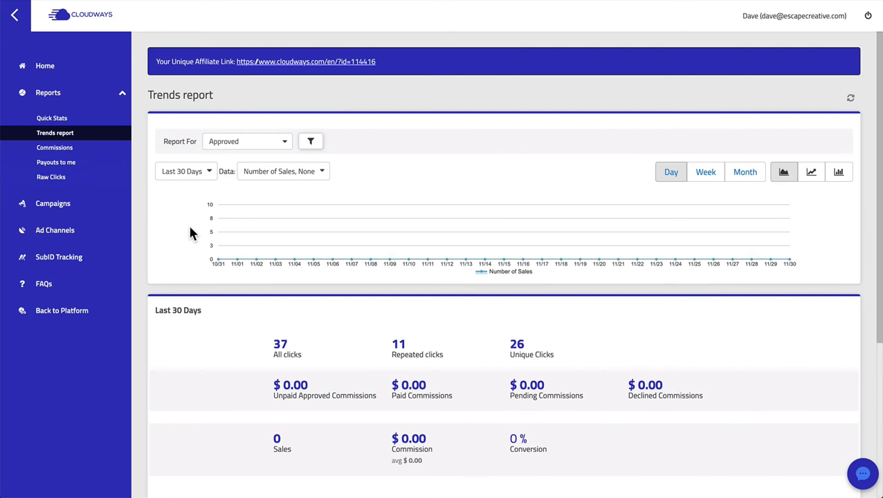
pyautogui.scroll(-1, 189, 234)
pyautogui.scroll(-3, 183, 233)
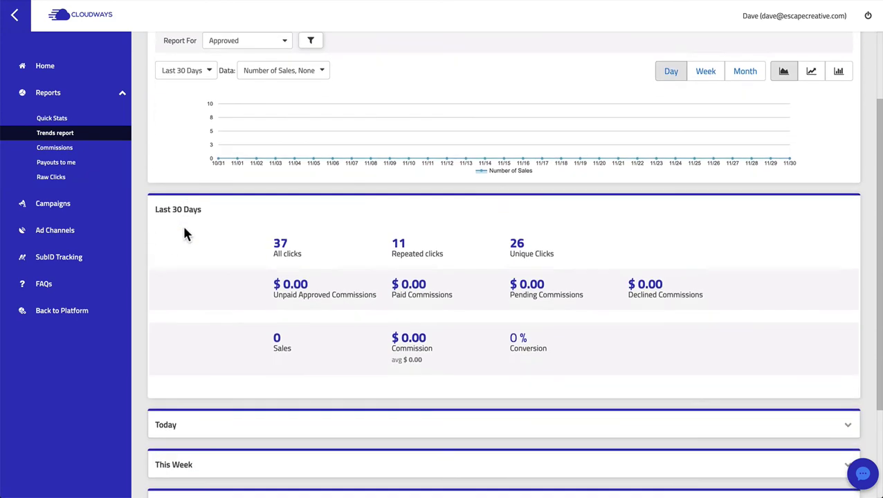
pyautogui.scroll(-3, 218, 371)
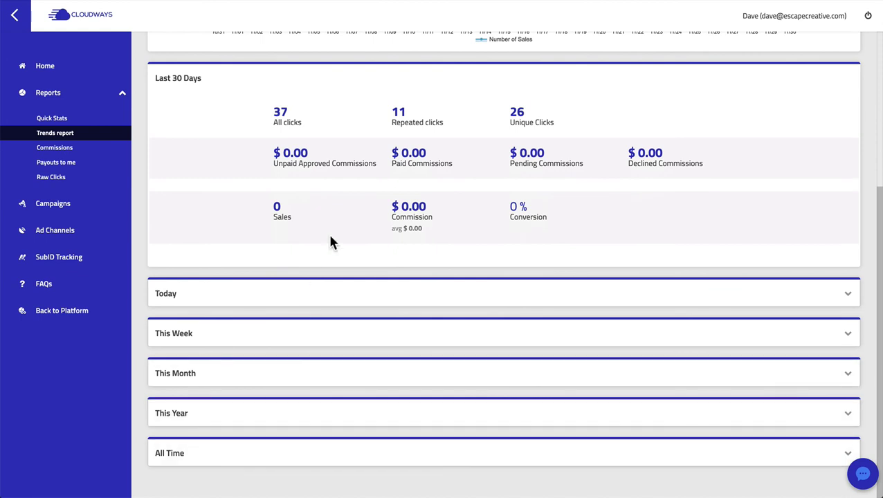
pyautogui.scroll(5, 330, 243)
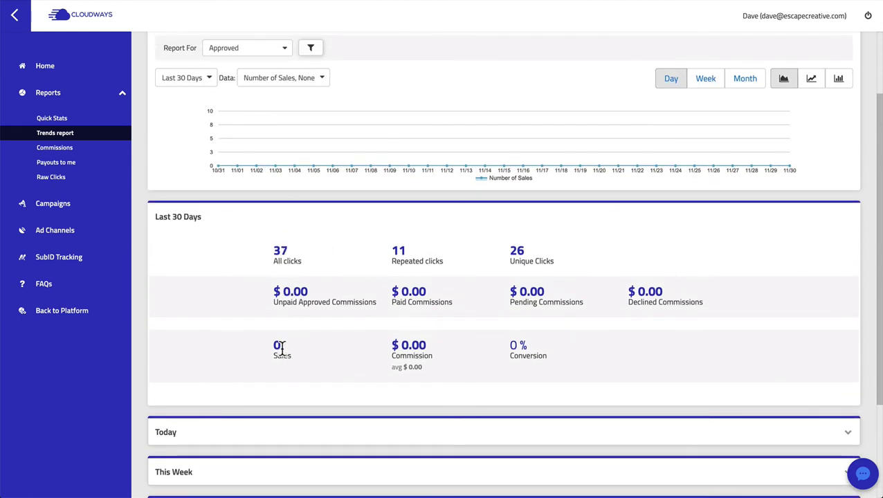
pyautogui.scroll(3, 262, 293)
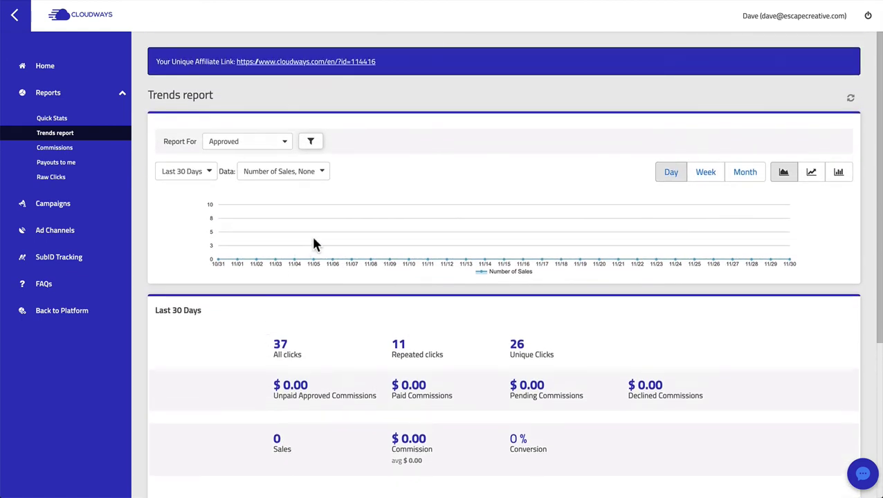
# Check which data lines and commission statuses are available for the Trends report chart.
pyautogui.click(305, 177)
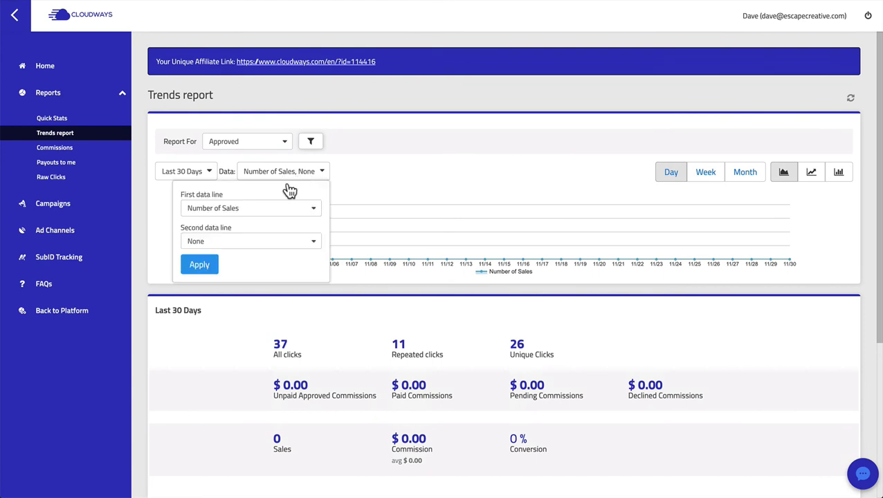
pyautogui.click(218, 263)
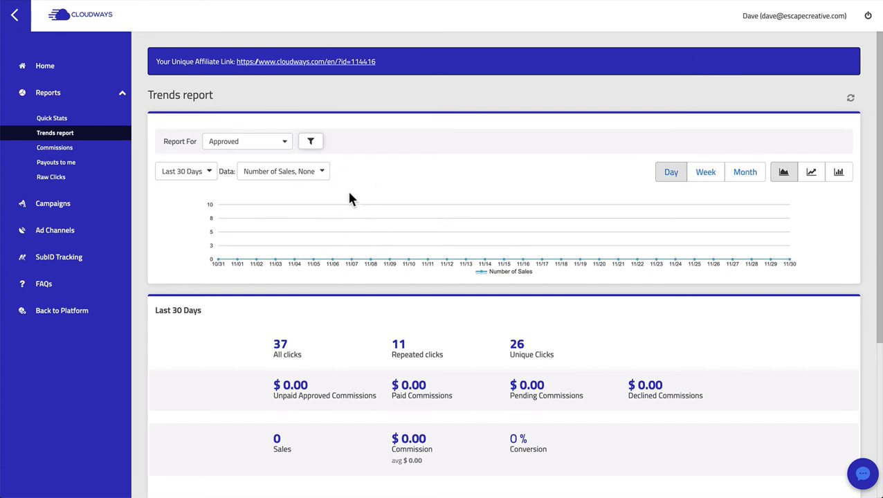
pyautogui.click(274, 146)
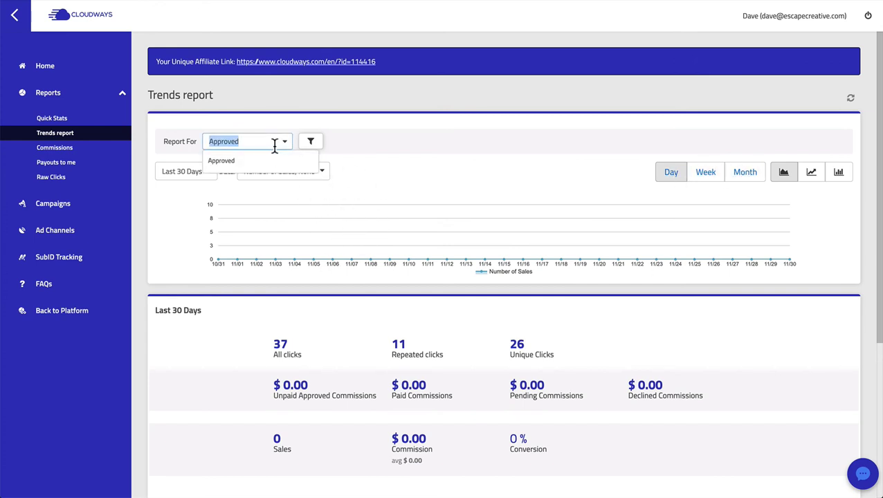
pyautogui.click(278, 167)
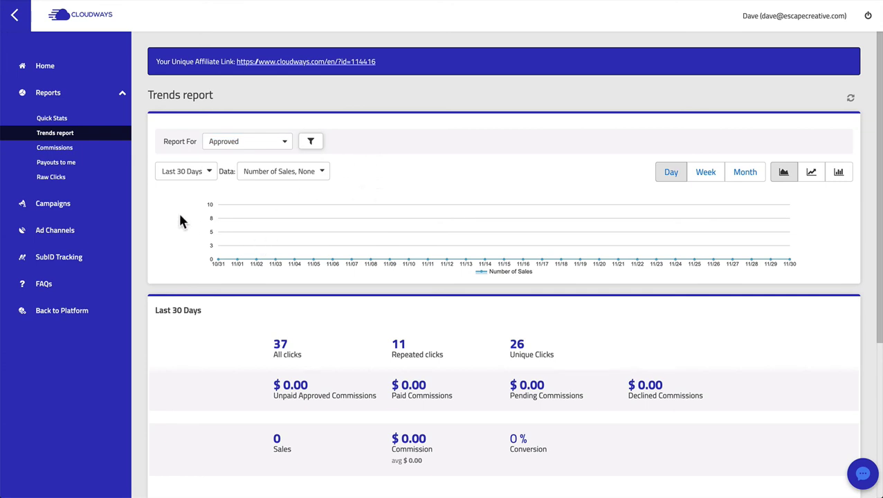
# View the Commissions, Payouts to me and Raw Clicks reports in turn.
pyautogui.click(95, 148)
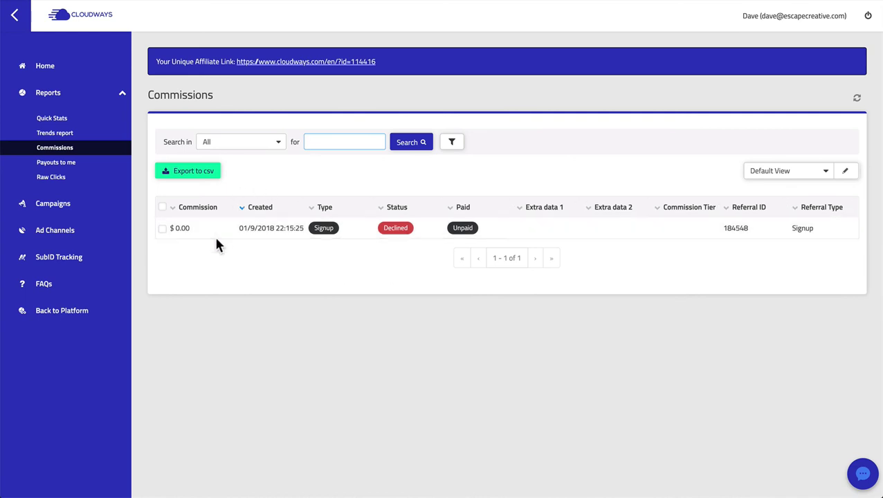
pyautogui.click(83, 164)
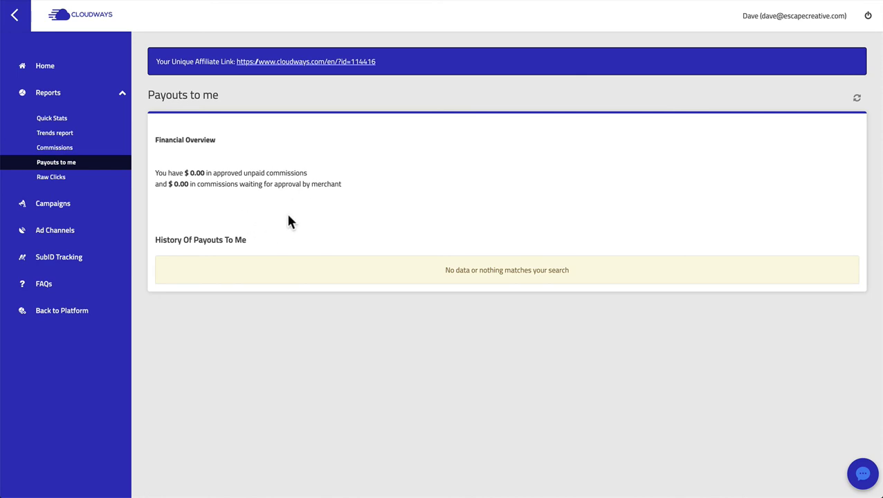
pyautogui.click(91, 177)
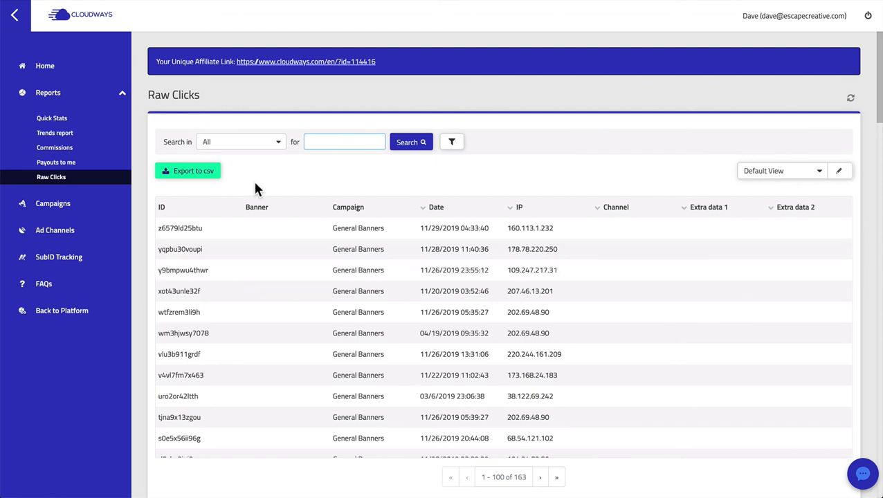
# Open the affiliate campaigns list and look through the banners of the Cloudways Footer Badges campaign.
pyautogui.click(67, 207)
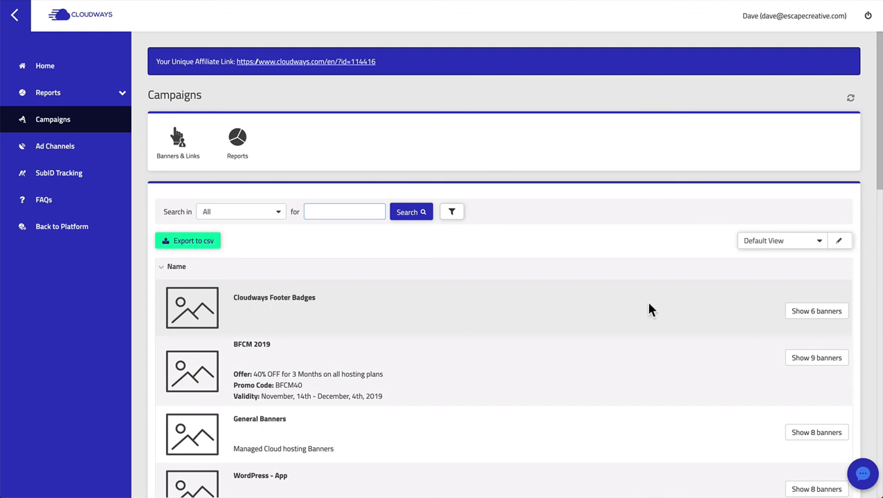
pyautogui.click(817, 316)
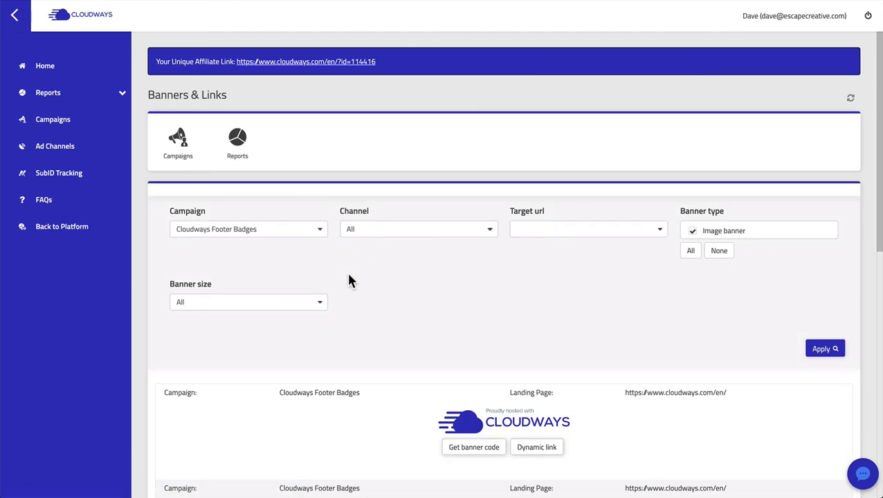
pyautogui.scroll(-2, 349, 280)
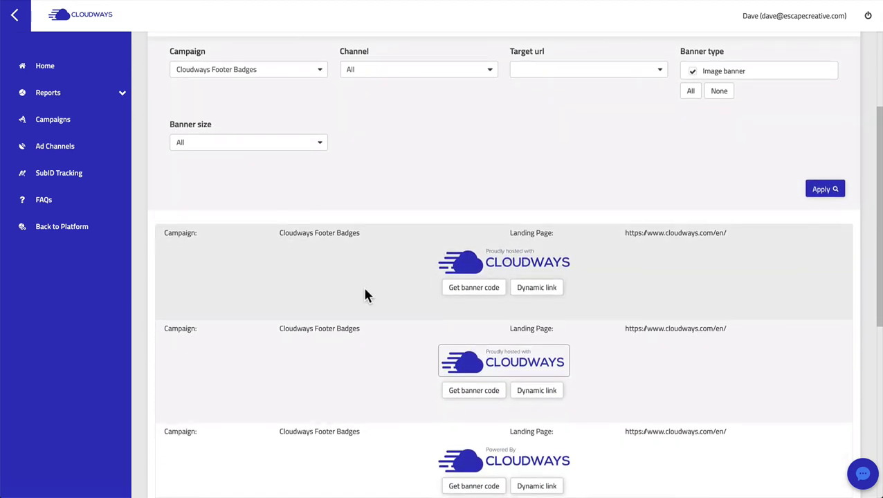
pyautogui.scroll(-2, 365, 290)
pyautogui.scroll(3, 365, 290)
pyautogui.scroll(2, 365, 293)
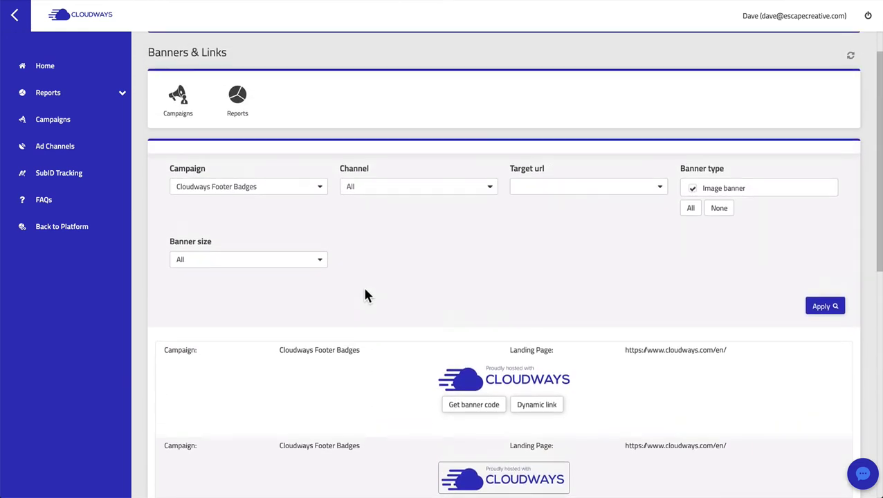
# Filter the banners to the WordPress - App campaign and look over the matching banners.
pyautogui.click(277, 231)
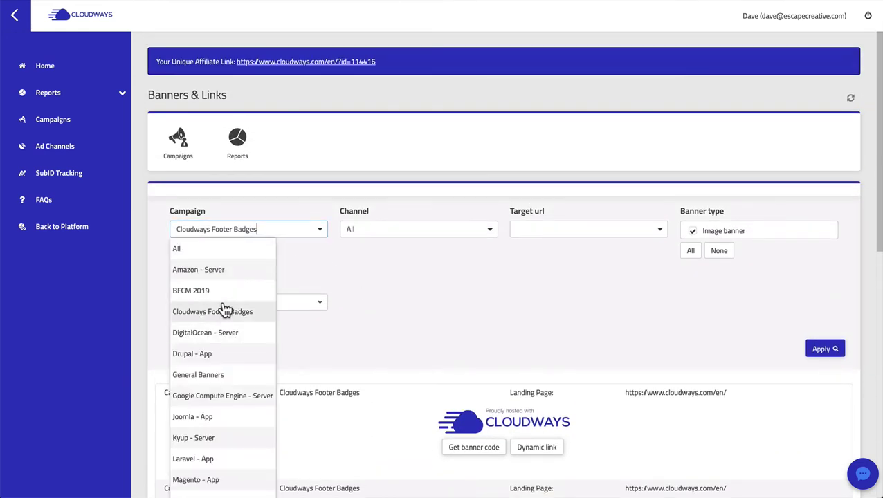
pyautogui.scroll(-1, 223, 302)
pyautogui.scroll(-3, 223, 302)
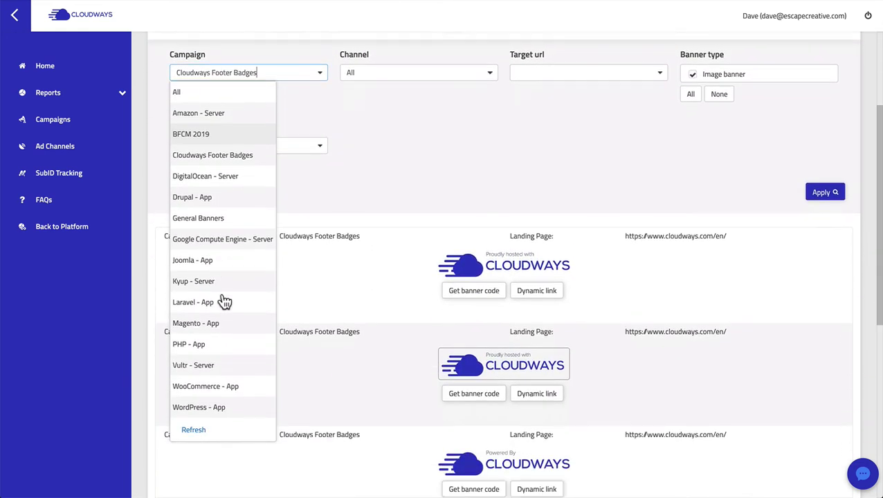
pyautogui.click(225, 369)
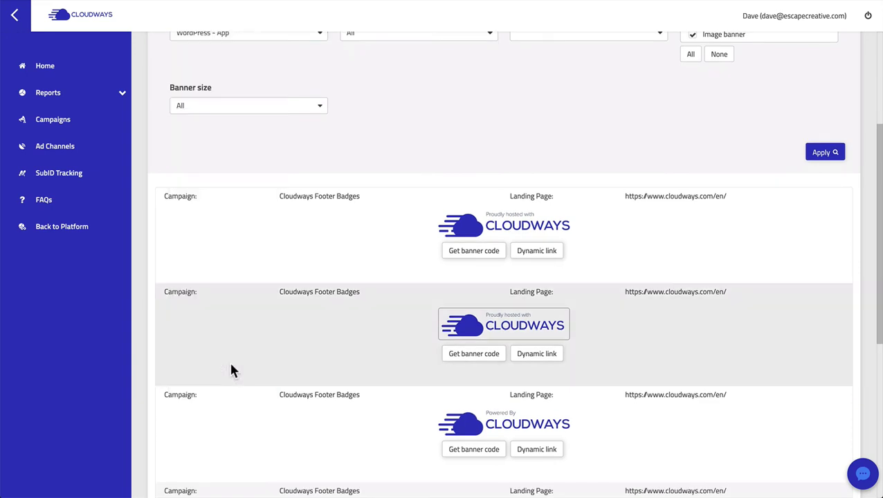
pyautogui.scroll(3, 372, 258)
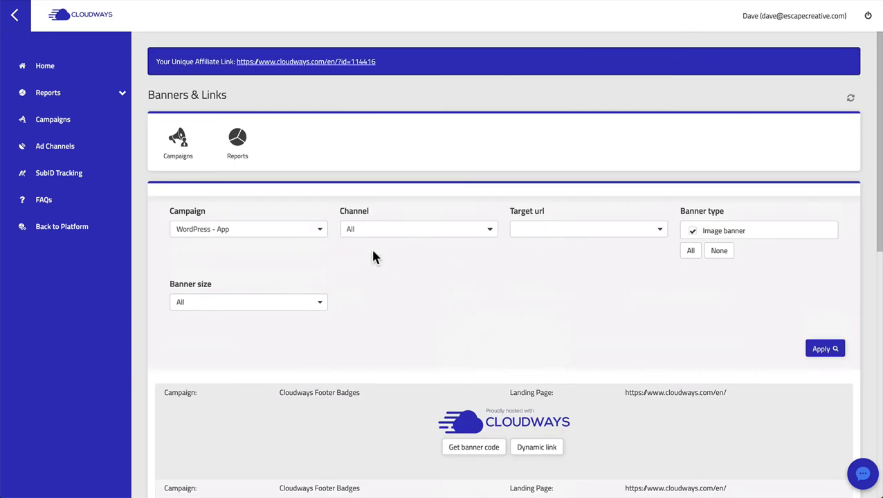
pyautogui.click(823, 350)
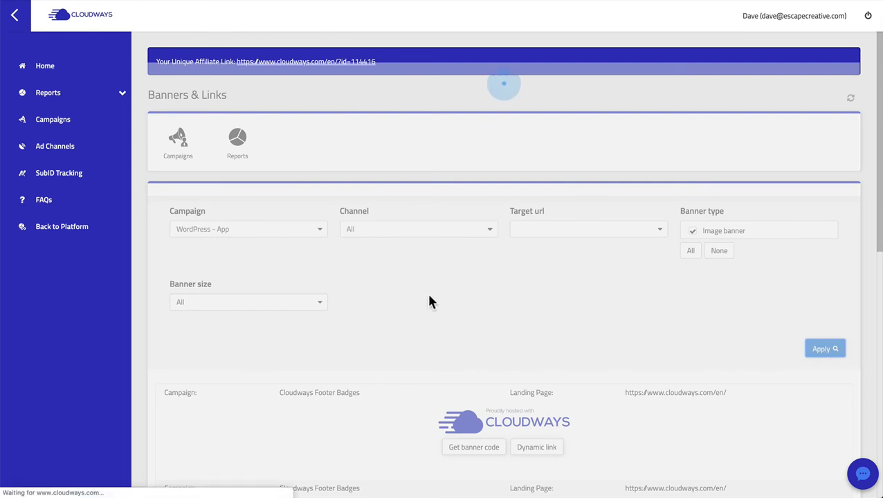
pyautogui.scroll(-1, 395, 284)
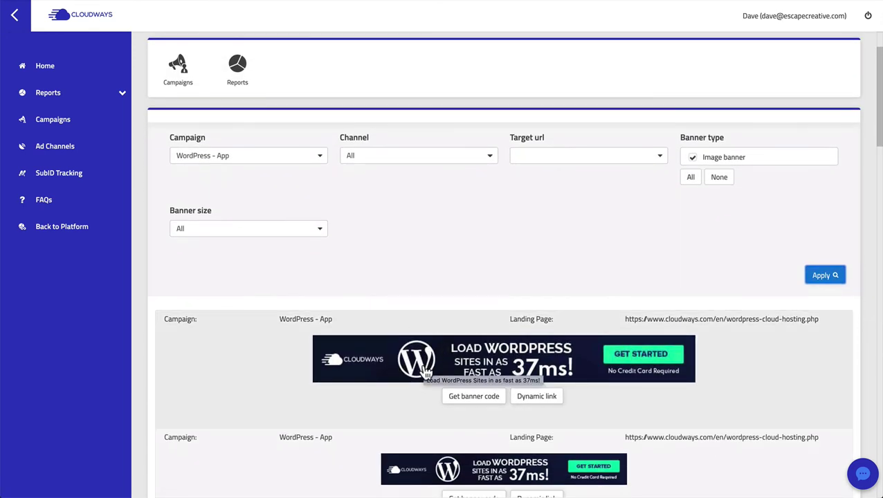
pyautogui.scroll(1, 352, 228)
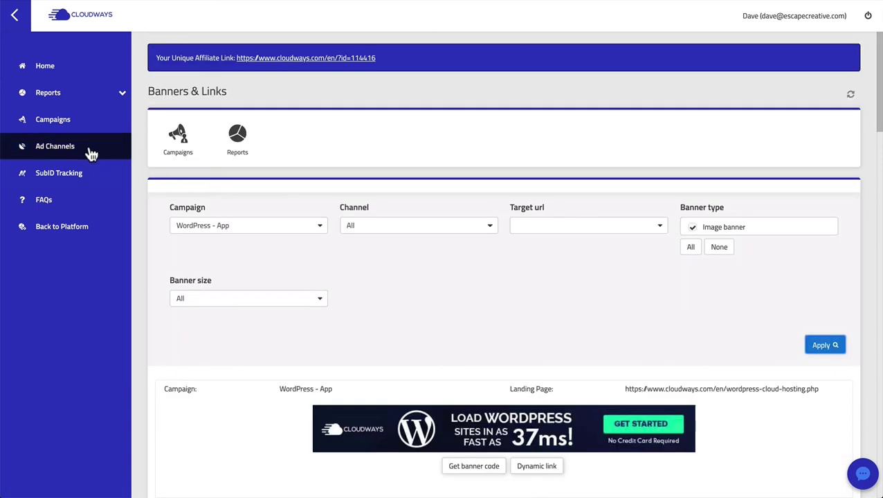
# View the Ad Channels page and the SubID Tracking instructions.
pyautogui.click(87, 152)
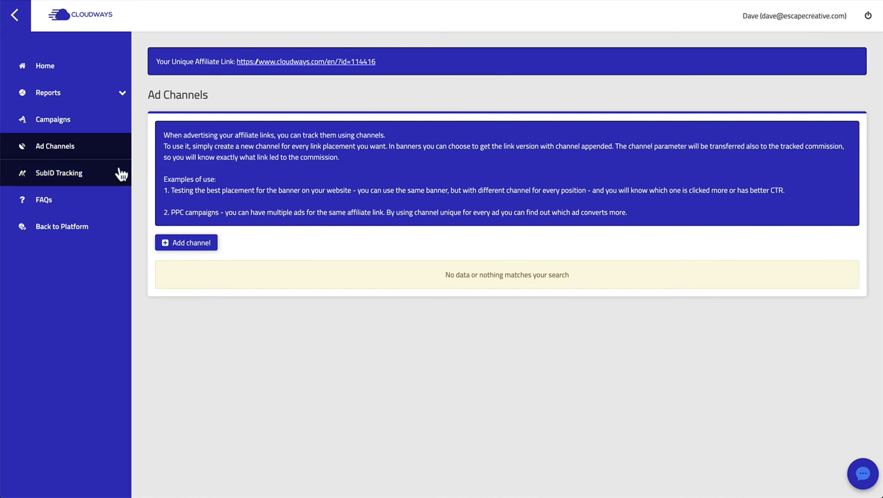
pyautogui.click(89, 174)
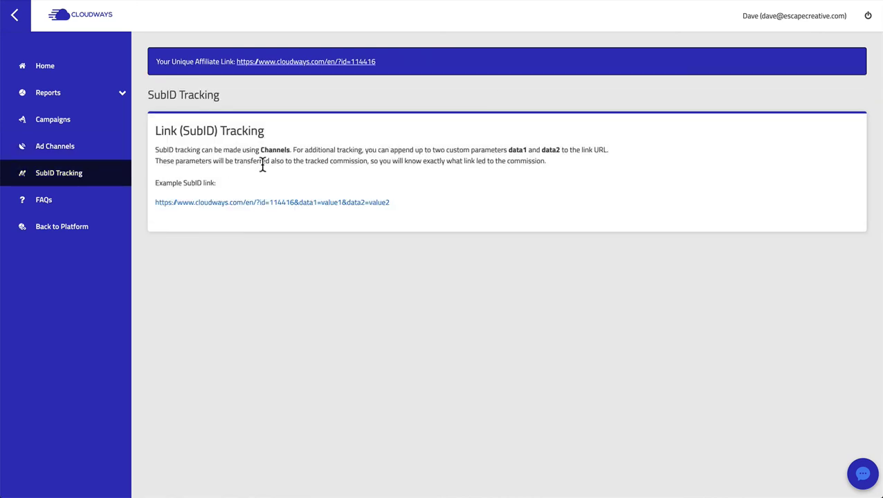